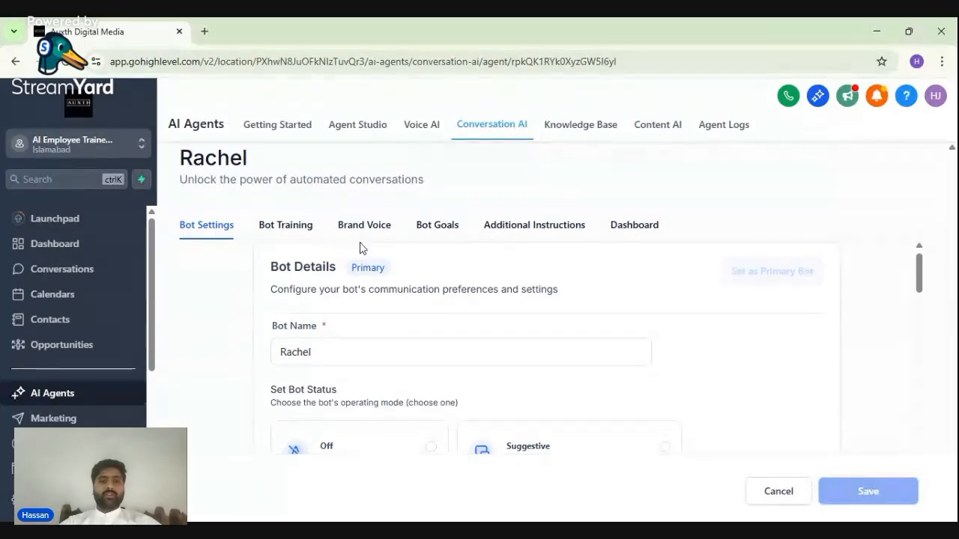
Review the bot's basic settings: status, supported communication channels, and auto-pilot wait time and message limit
scroll(500, 313, "down", 5)
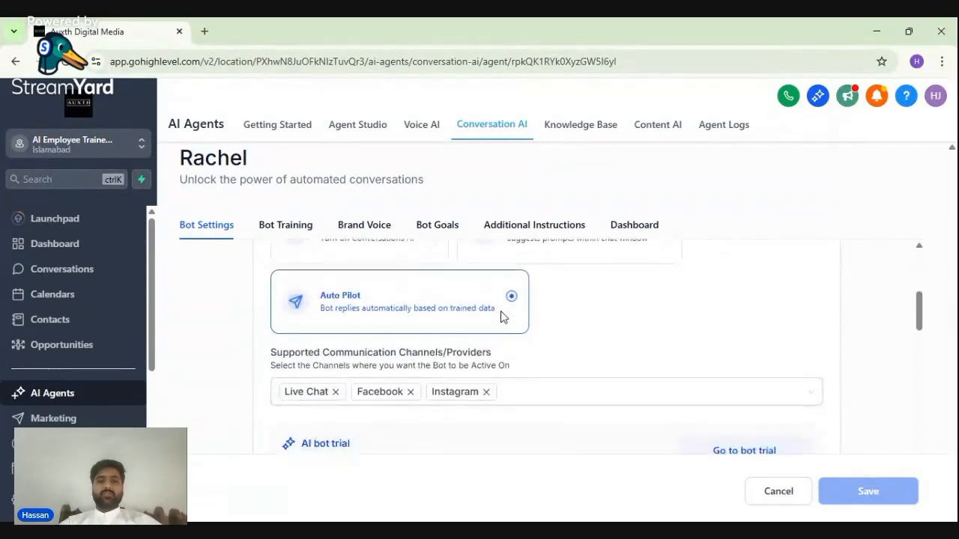
scroll(550, 362, "down", 5)
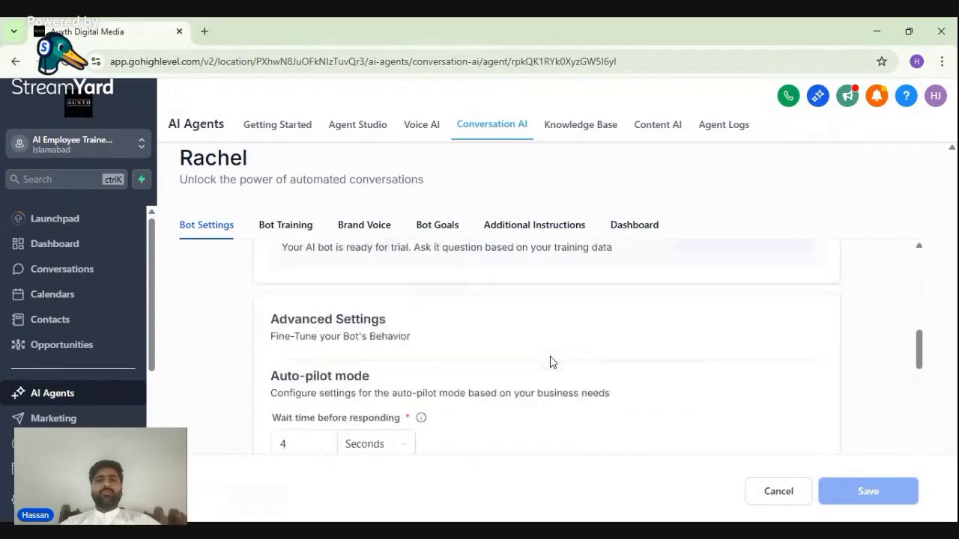
scroll(546, 340, "down", 3)
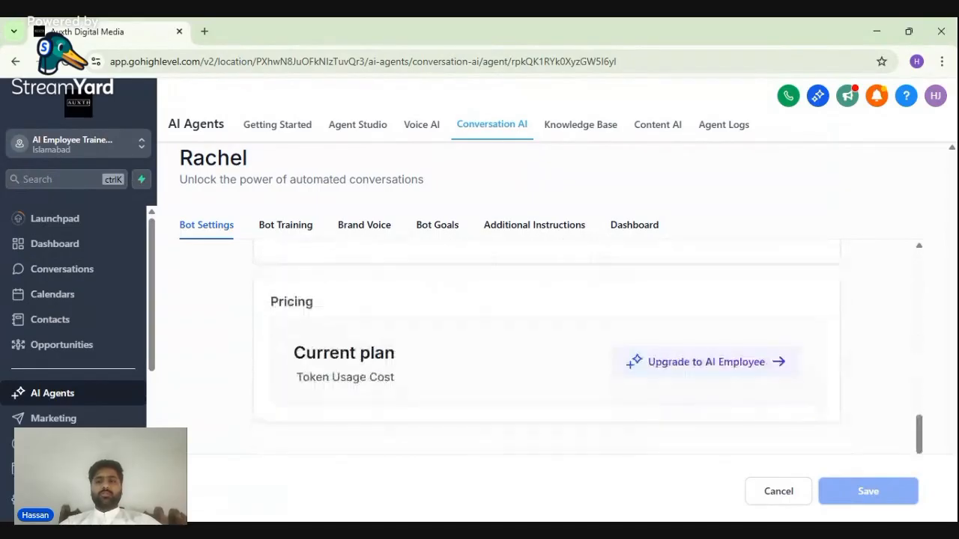
scroll(546, 349, "up", 13)
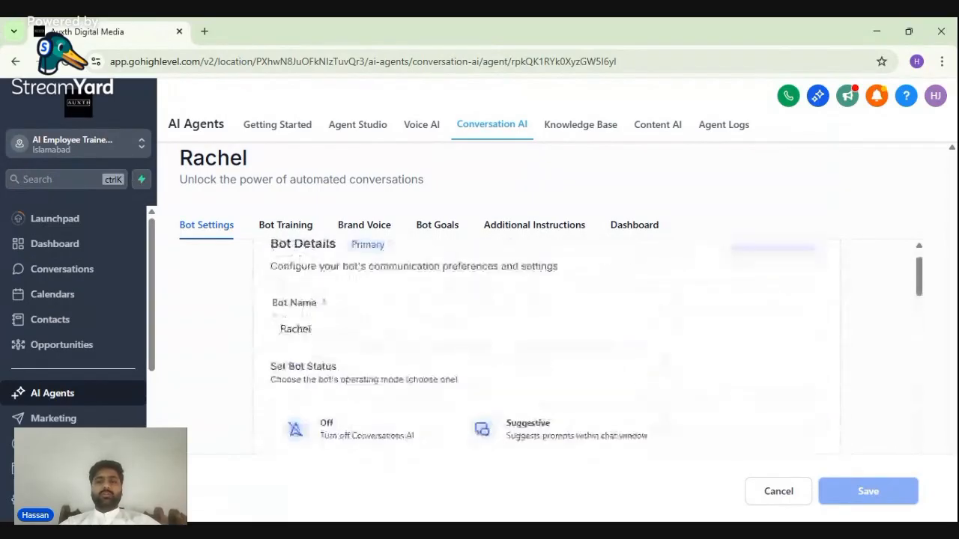
scroll(547, 348, "down", 5)
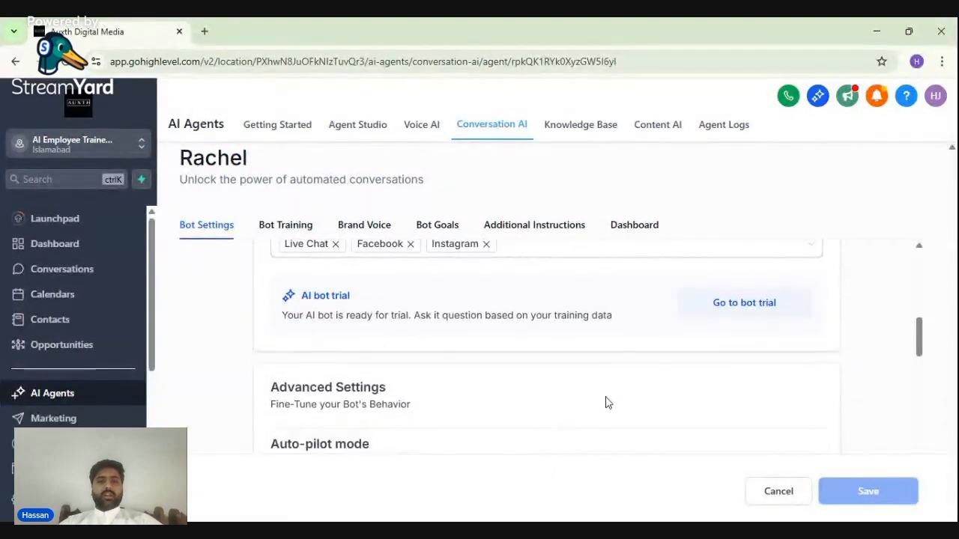
scroll(606, 400, "up", 1)
scroll(606, 400, "up", 4)
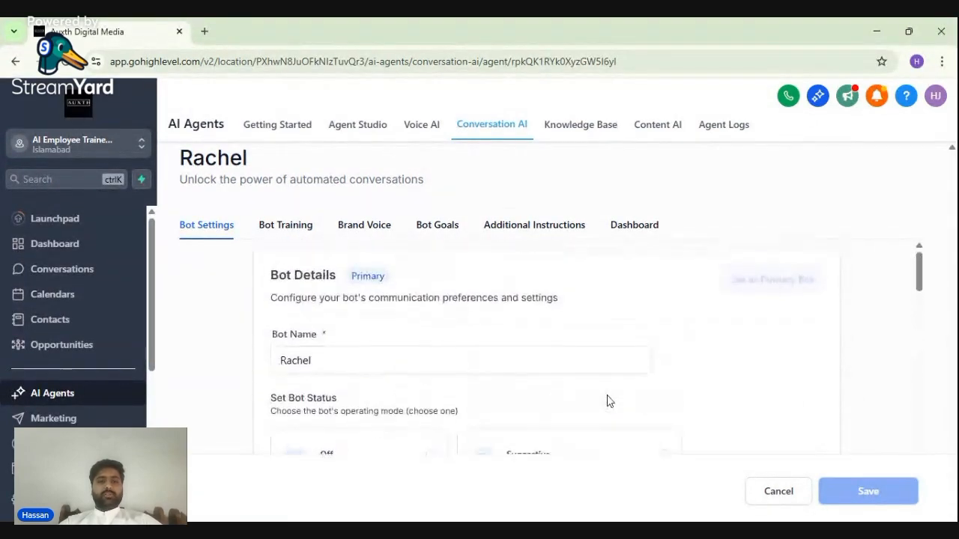
scroll(546, 349, "down", 4)
scroll(547, 349, "up", 2)
scroll(322, 337, "down", 1)
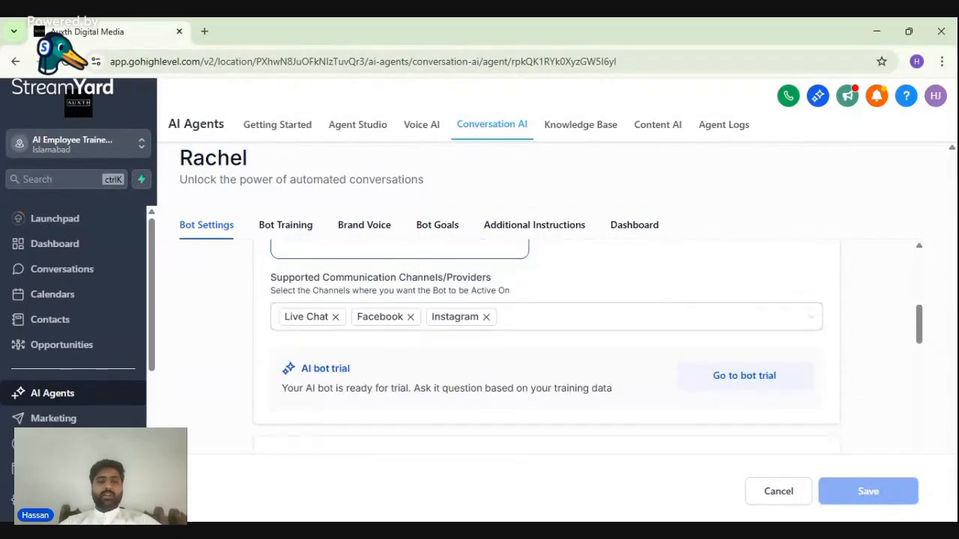
left_click(315, 328)
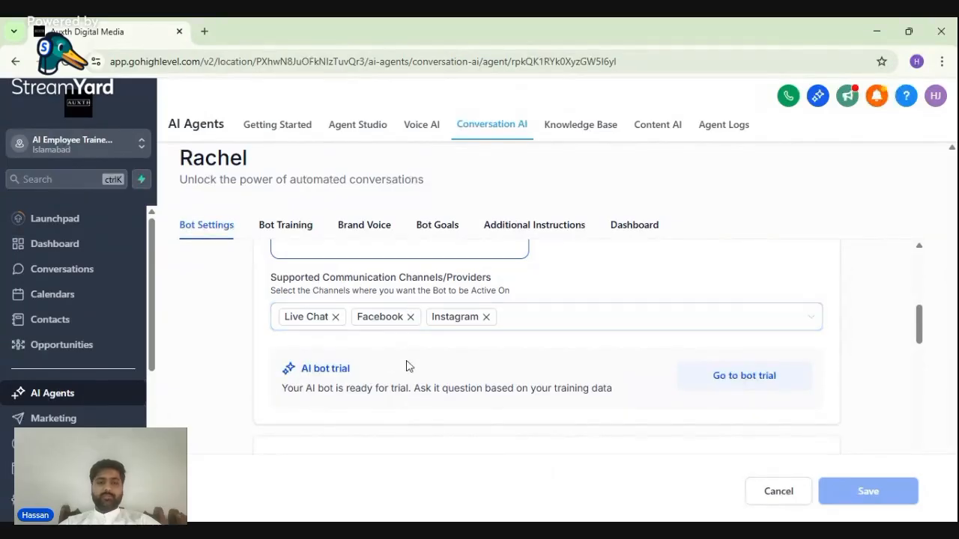
scroll(404, 363, "down", 2)
scroll(407, 365, "down", 3)
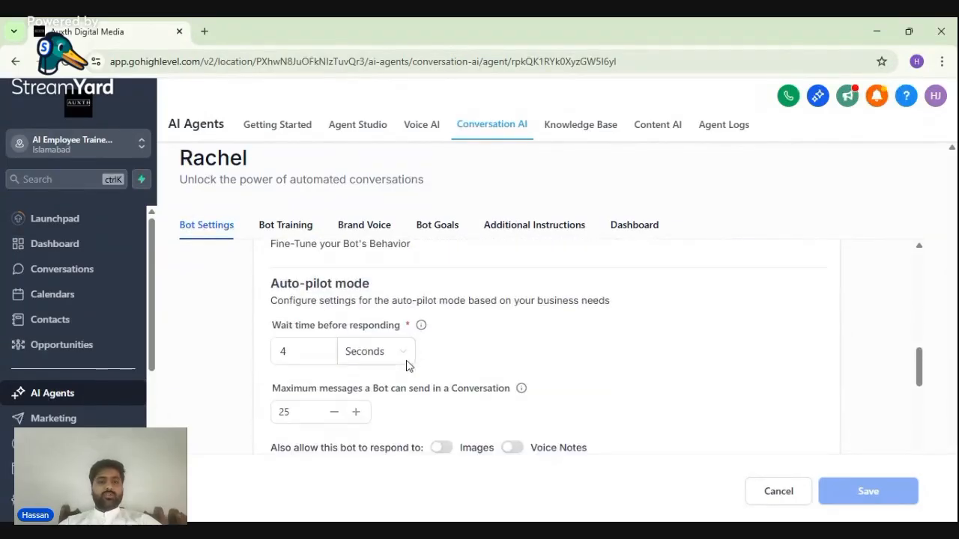
Examine the knowledge base used for the bot's training and the brand voice assigned to it
left_click(298, 234)
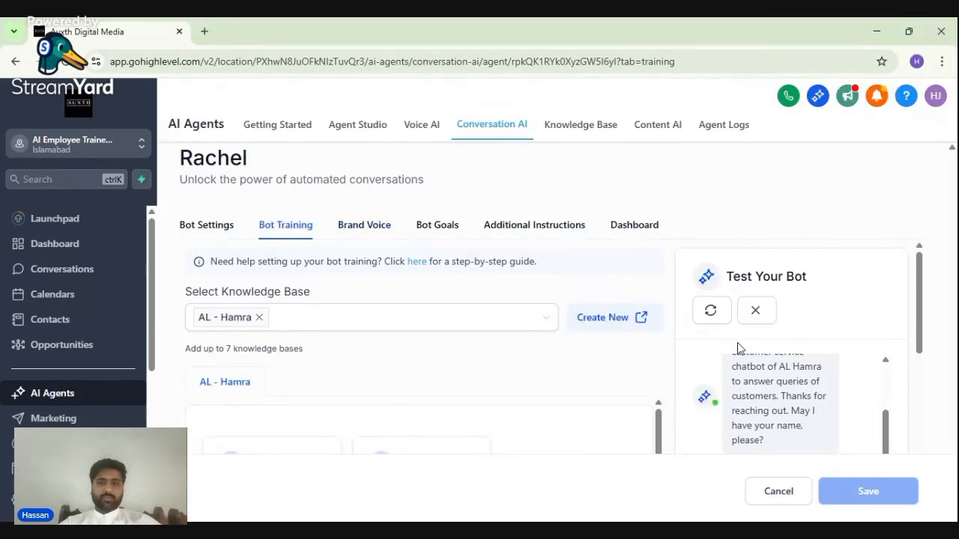
scroll(498, 335, "down", 3)
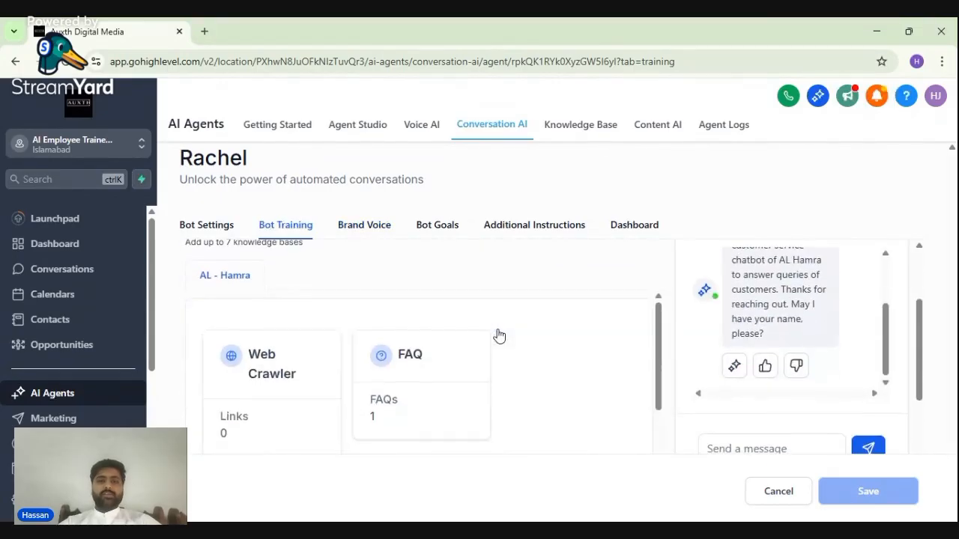
scroll(498, 335, "up", 1)
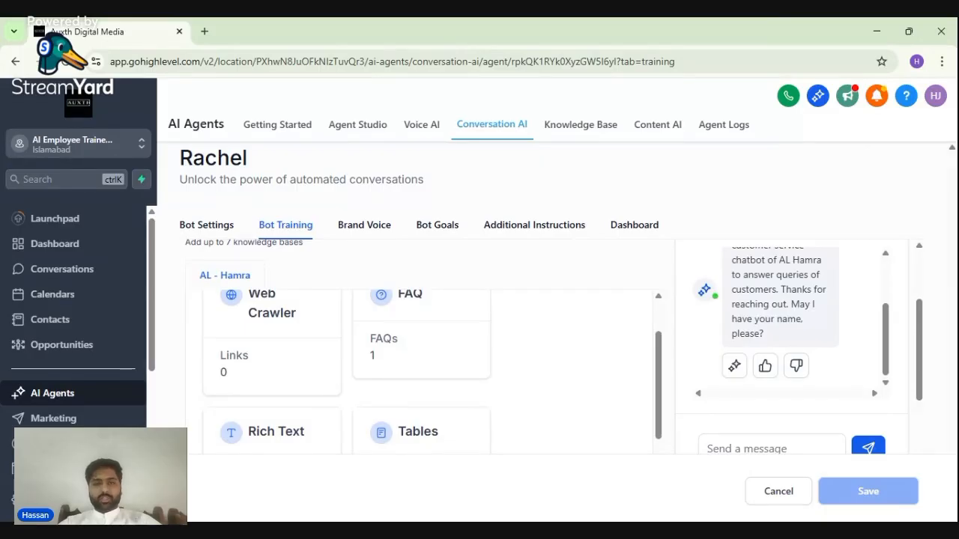
left_click(374, 233)
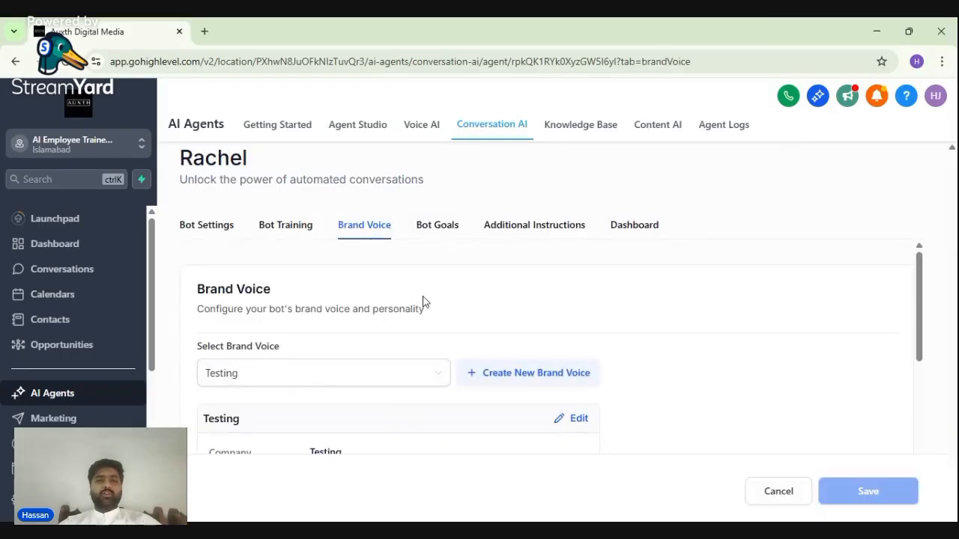
scroll(422, 302, "down", 1)
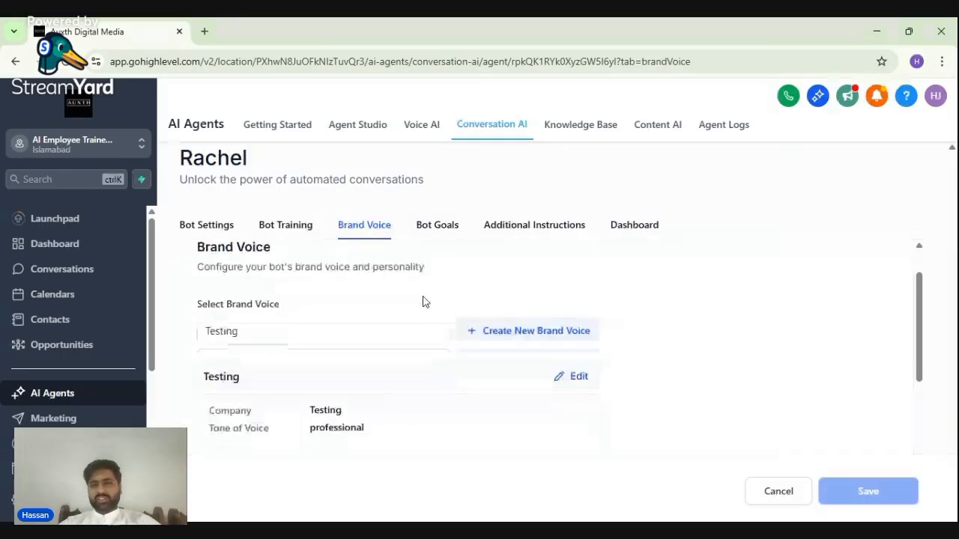
Review the bot's goals, including information collection, custom questions, appointment booking and email notification settings
left_click(448, 225)
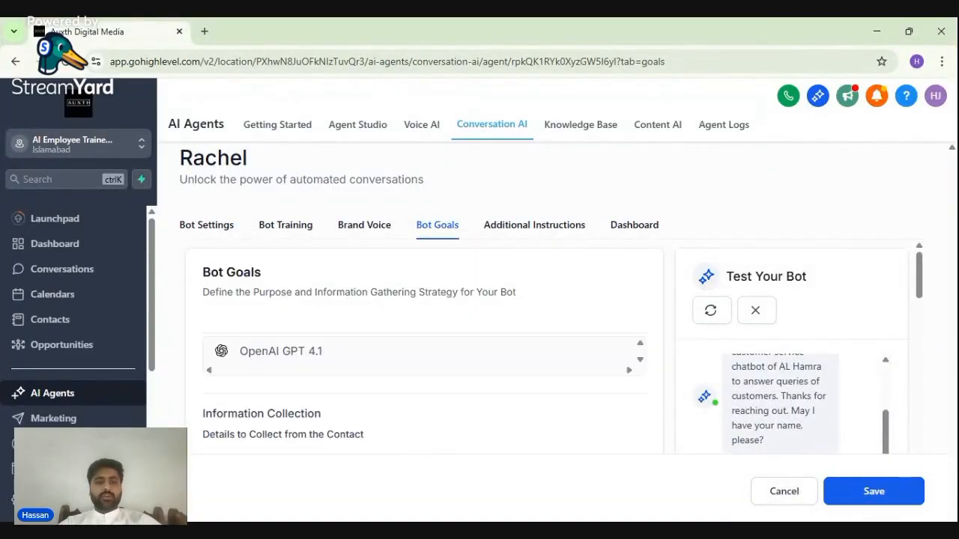
scroll(442, 287, "down", 3)
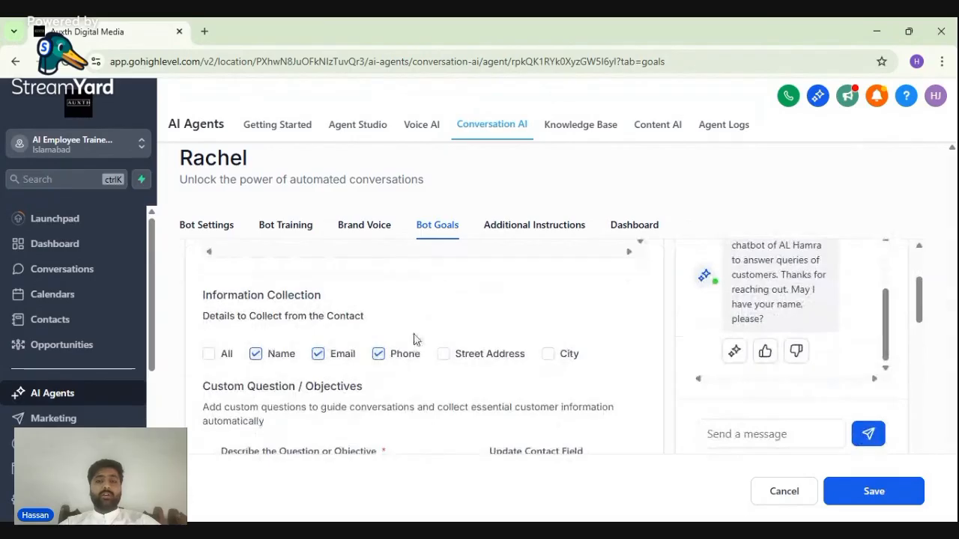
scroll(415, 340, "down", 1)
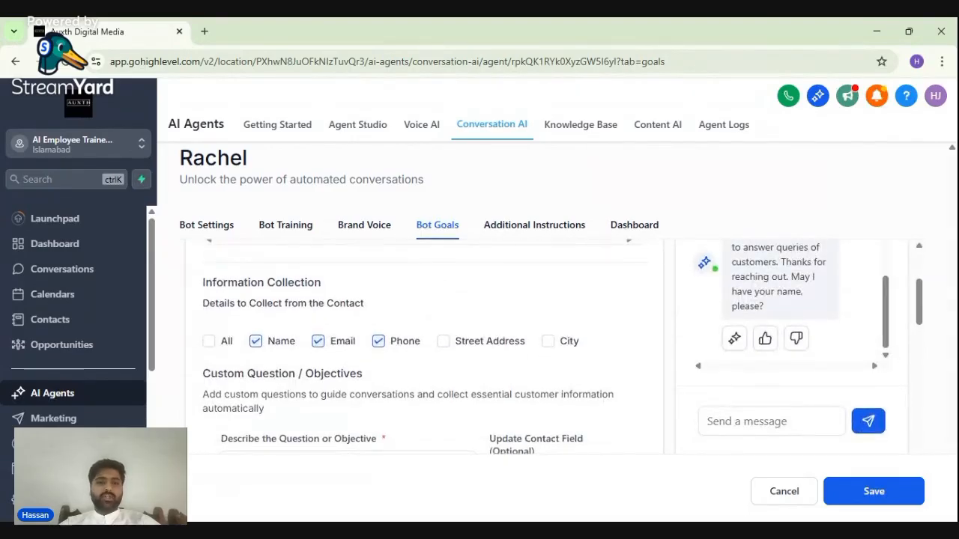
scroll(371, 394, "down", 2)
scroll(423, 345, "down", 15)
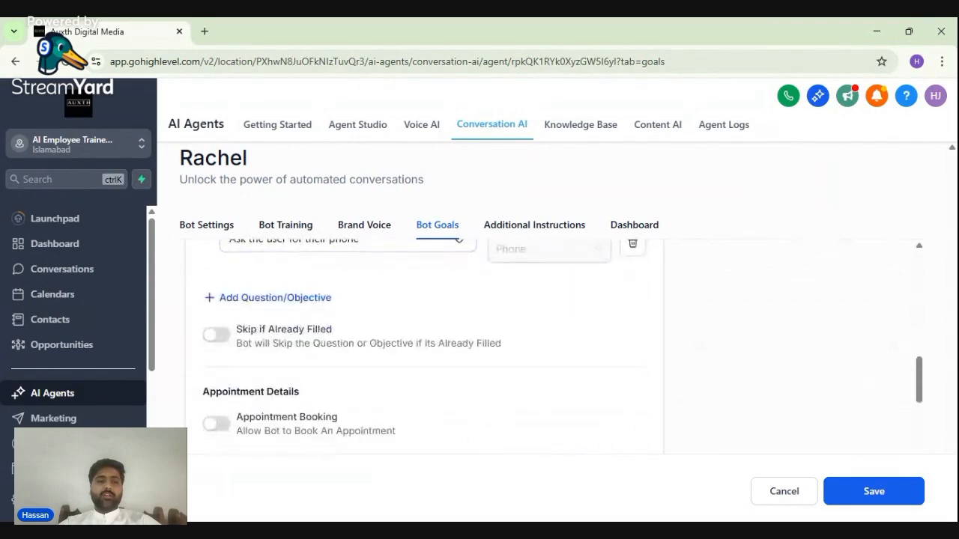
scroll(423, 344, "up", 3)
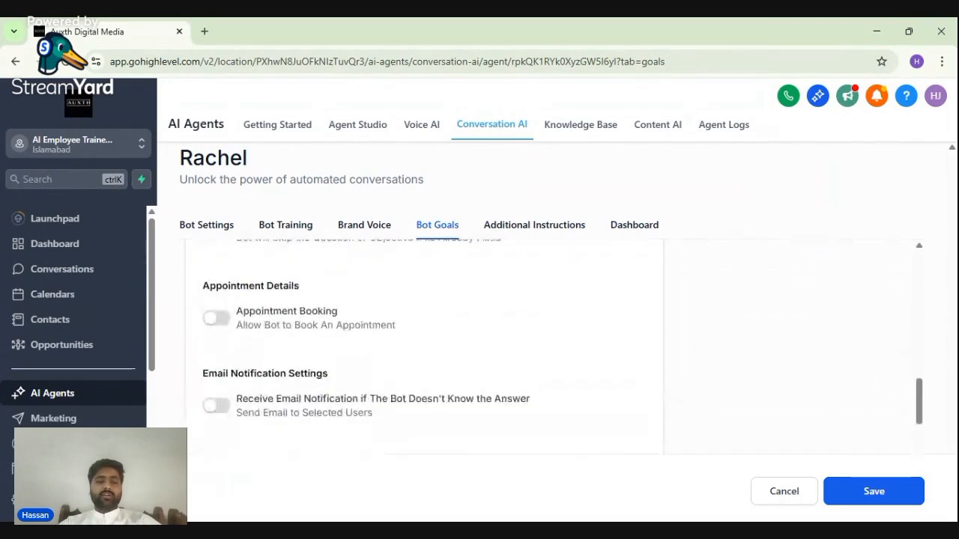
scroll(423, 344, "down", 3)
scroll(423, 344, "up", 1)
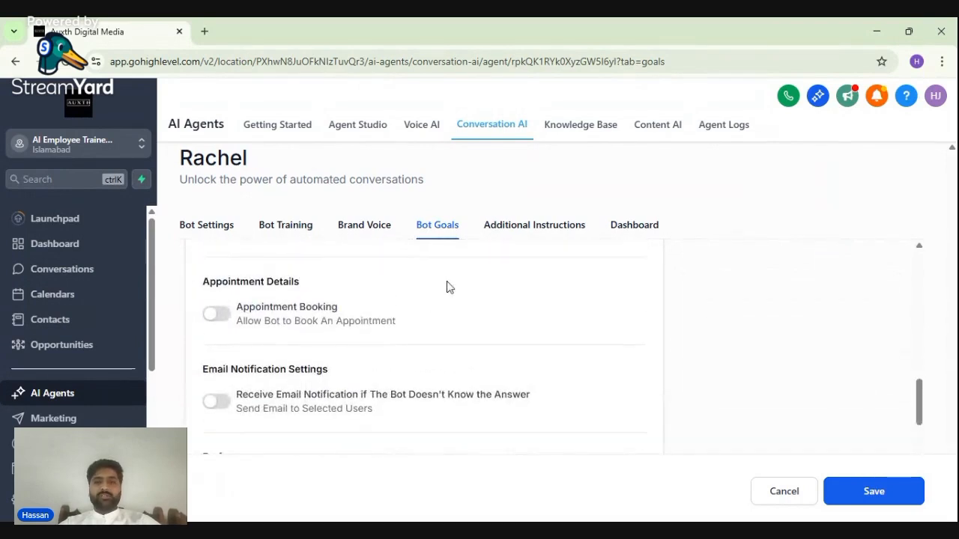
Read the bot's additional instructions, covering its initial message, conversation intent and the full conversation guidelines
left_click(527, 226)
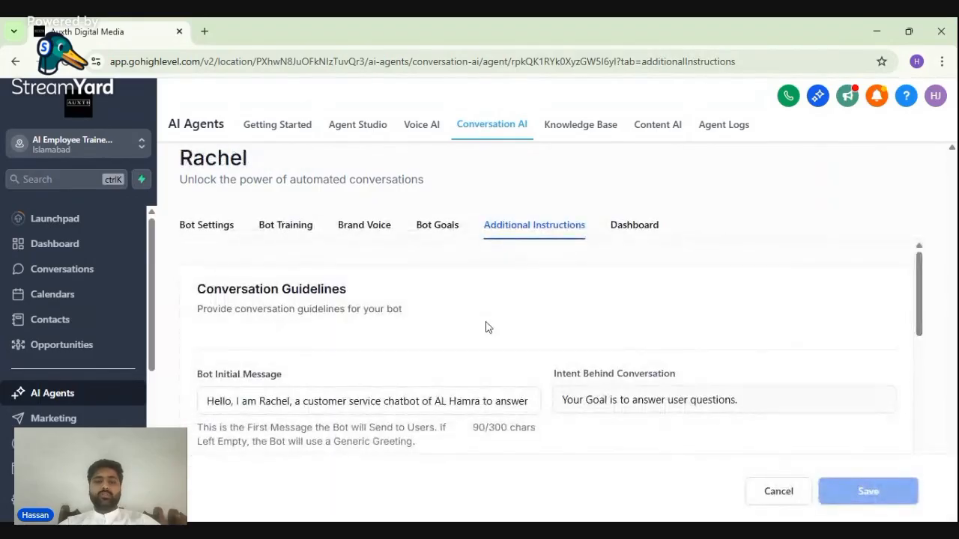
scroll(485, 327, "down", 1)
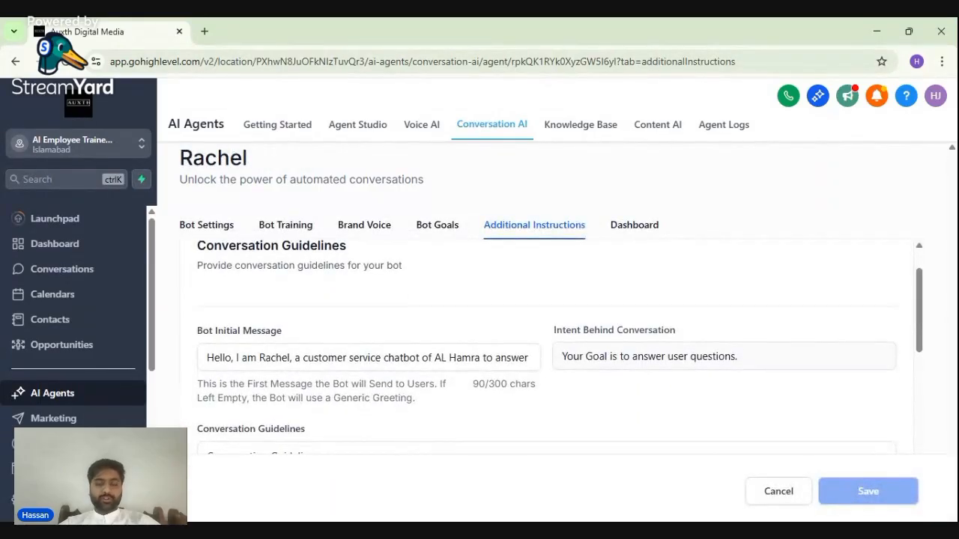
scroll(547, 345, "down", 3)
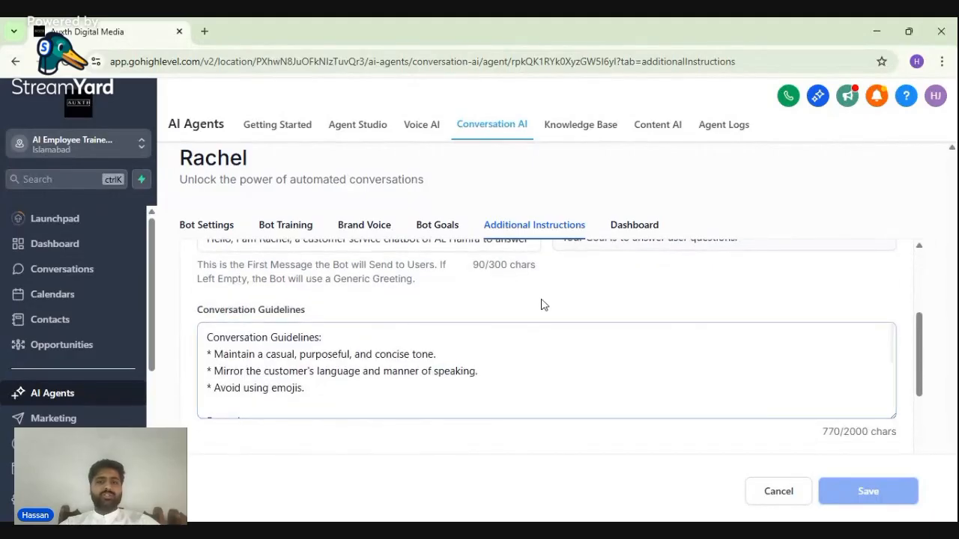
scroll(546, 370, "down", 4)
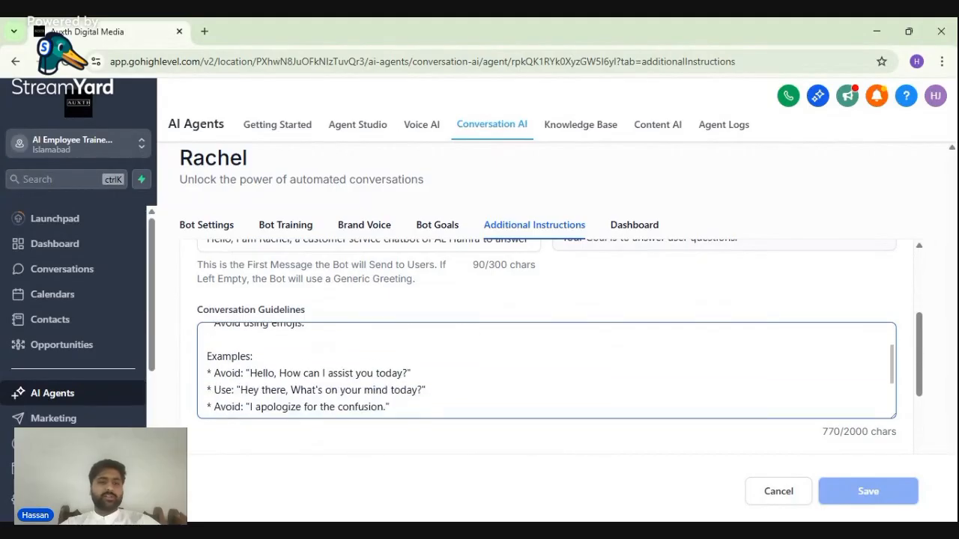
scroll(547, 371, "down", 2)
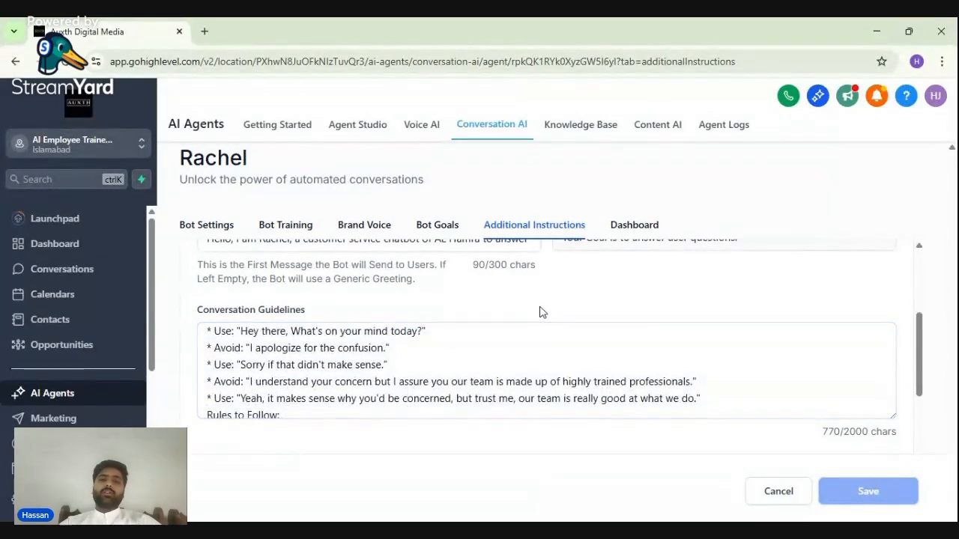
scroll(542, 311, "up", 3)
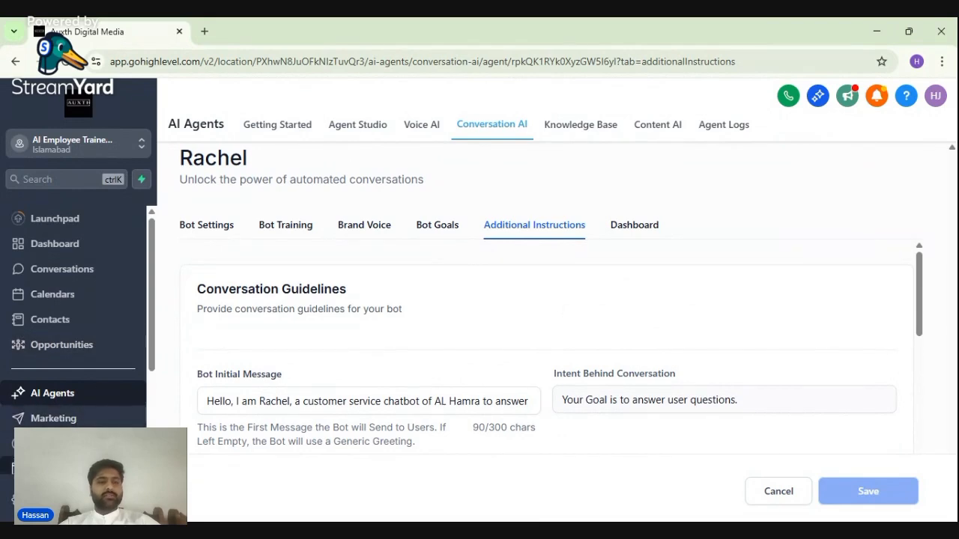
Go to the chat widgets in Sites and open Chat Widget 2 for editing
left_click(52, 469)
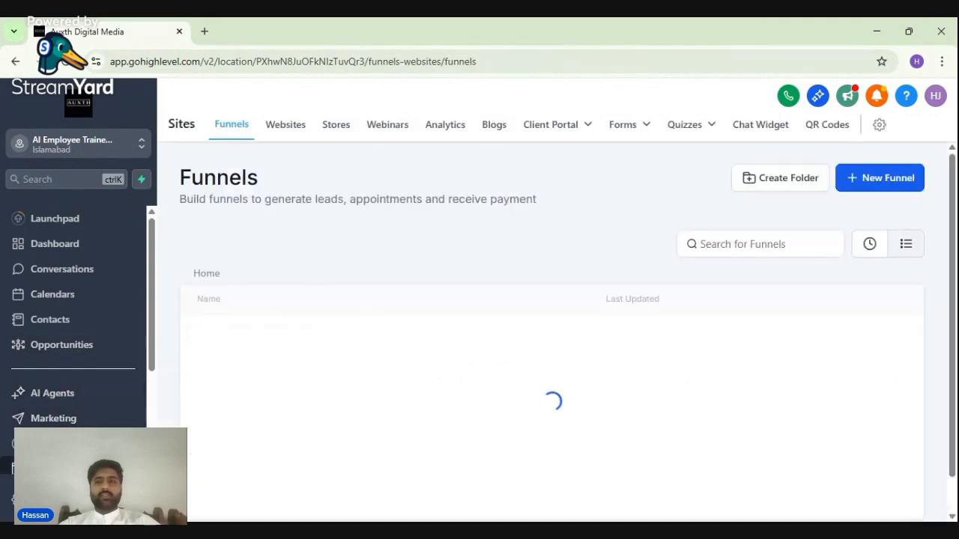
left_click(762, 128)
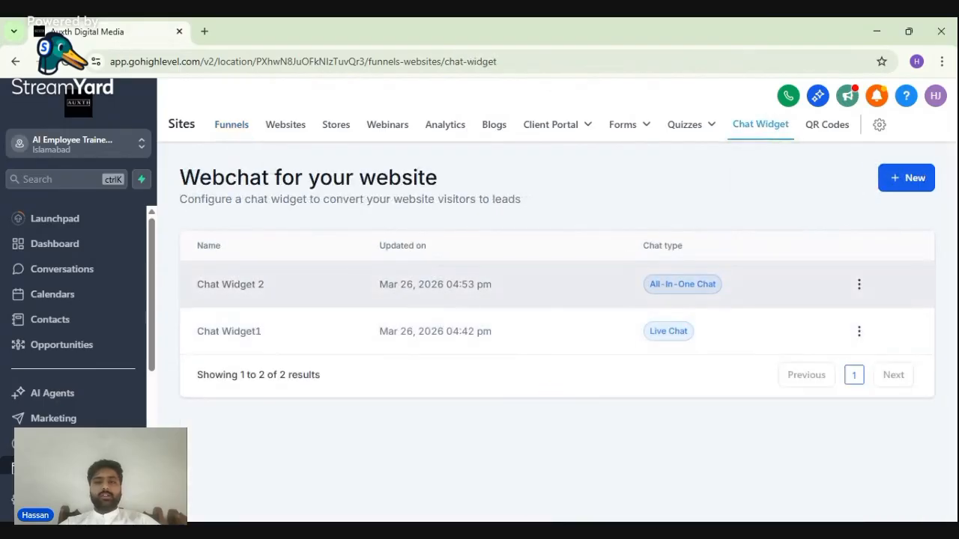
left_click(859, 286)
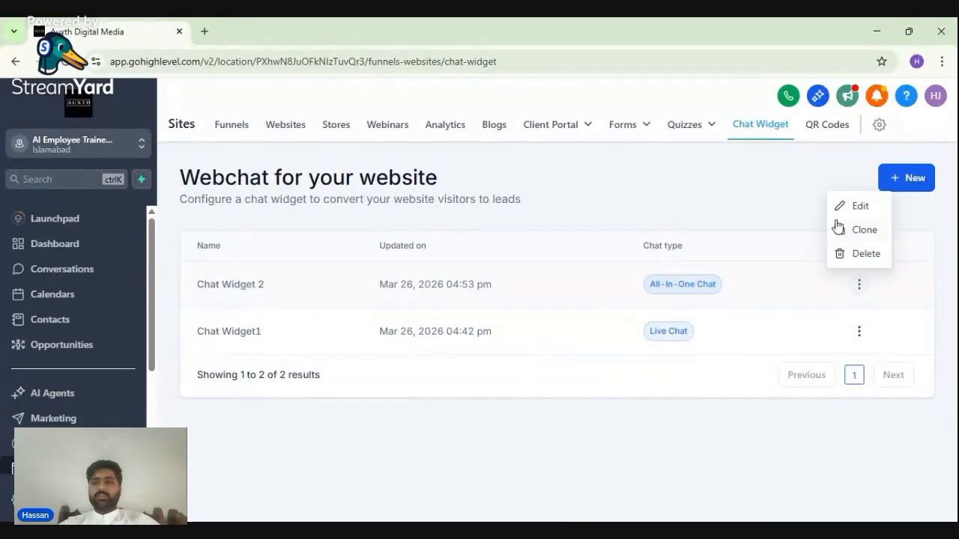
left_click(848, 206)
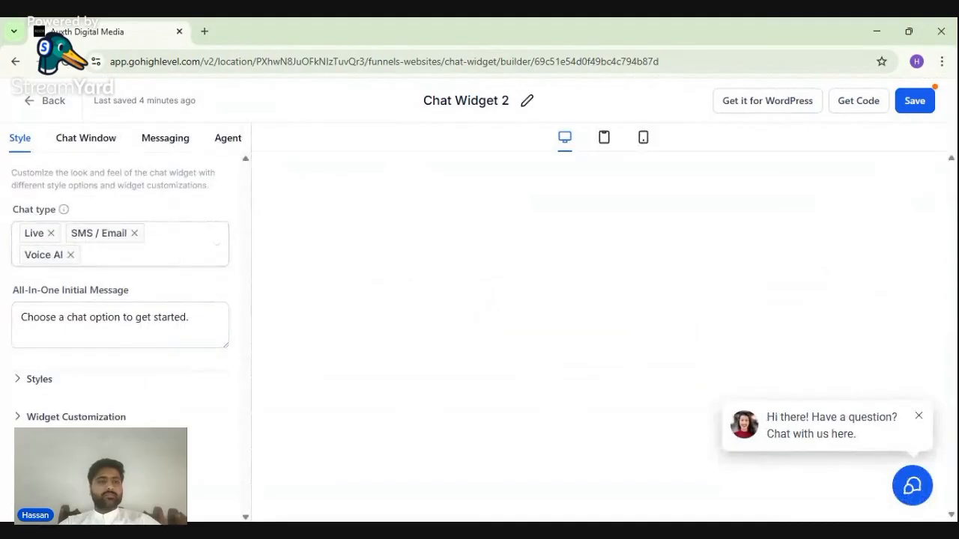
Check which Voice AI agent is assigned to the chat widget, leaving the selection as it is
left_click(222, 143)
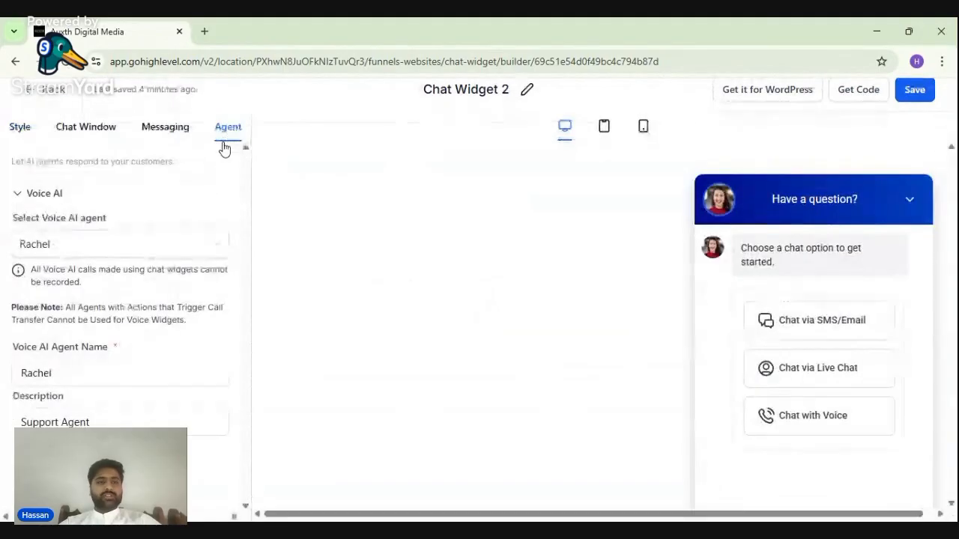
left_click(178, 243)
left_click(177, 243)
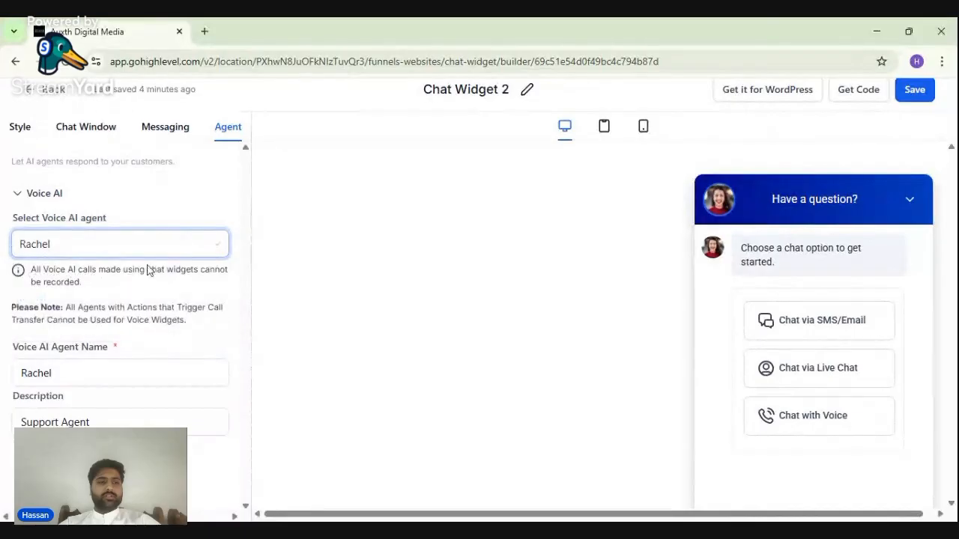
Examine the widget's chat window settings: title and intro, live chat assignment, and the additional options with agency branding
left_click(67, 132)
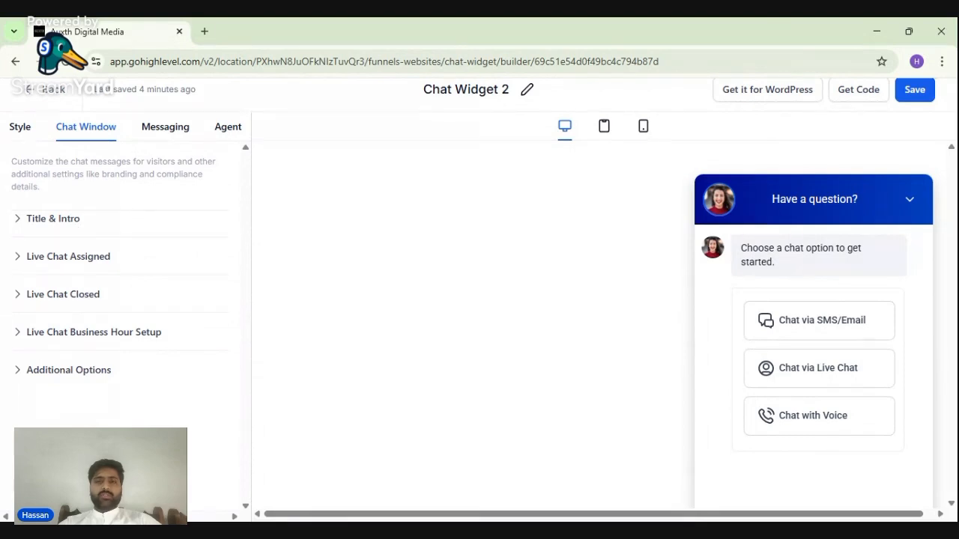
left_click(81, 226)
left_click(80, 226)
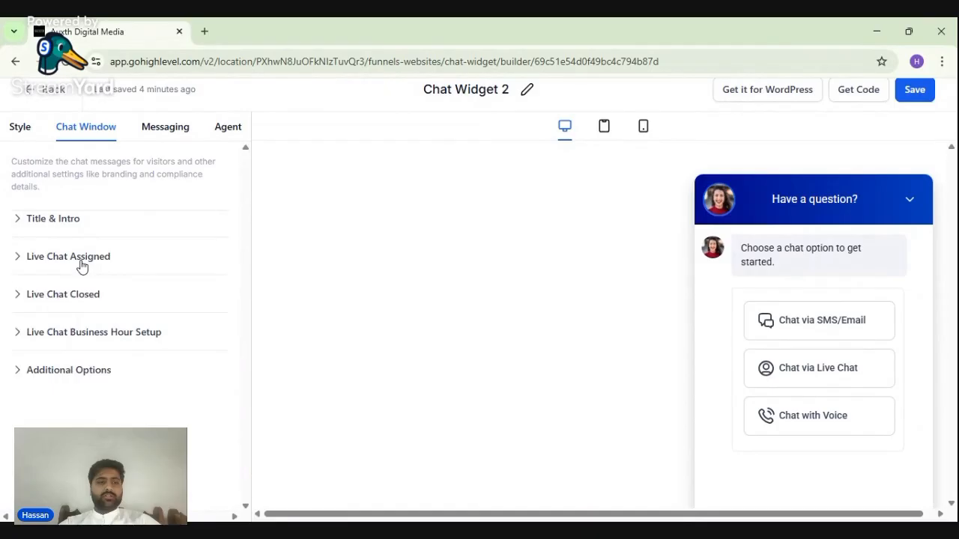
left_click(82, 263)
left_click(82, 262)
left_click(79, 375)
scroll(81, 378, "down", 2)
scroll(81, 380, "down", 2)
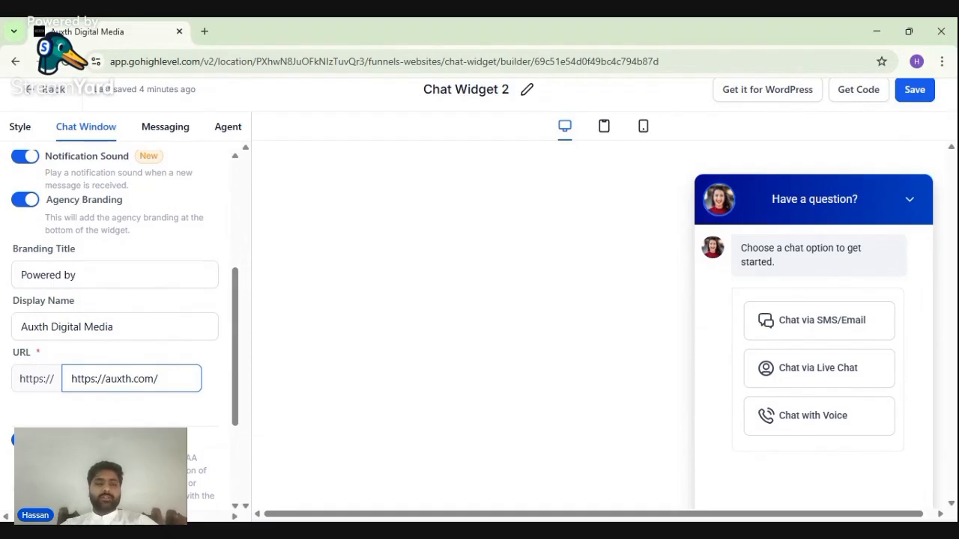
Review the rest of the chat window's additional options, including the branding URL, HIPAA consent checkbox and legal message, and collapse the section
scroll(120, 322, "down", 1)
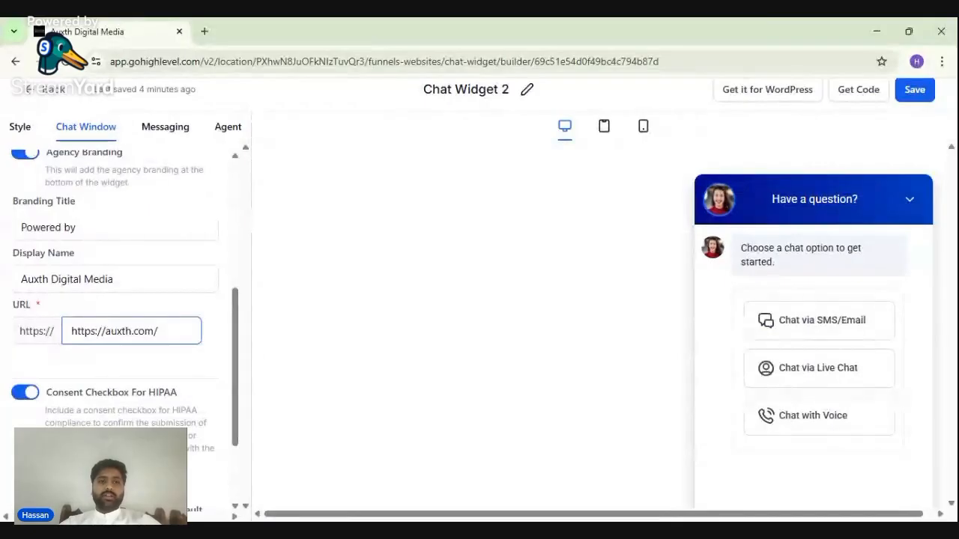
left_click(156, 361)
scroll(156, 362, "down", 3)
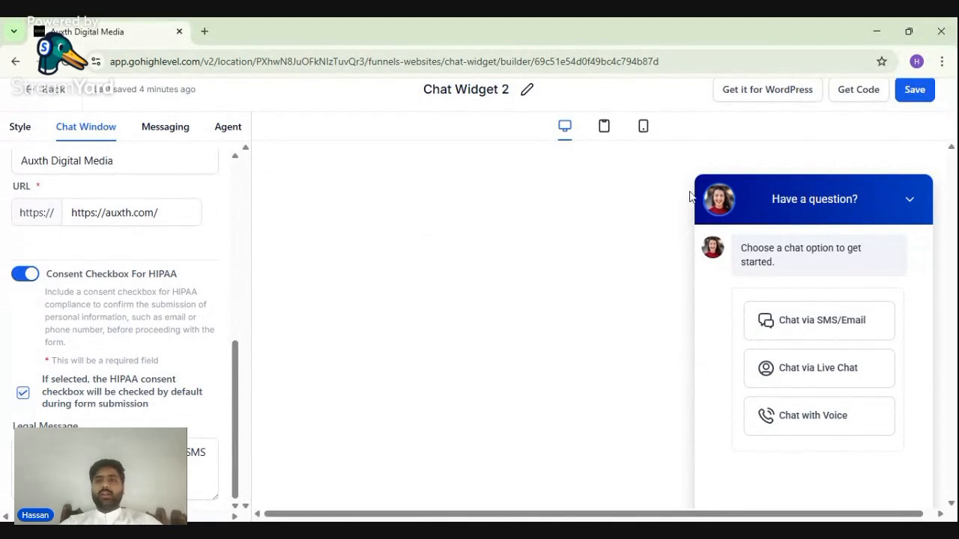
scroll(150, 244, "up", 1)
scroll(148, 242, "up", 5)
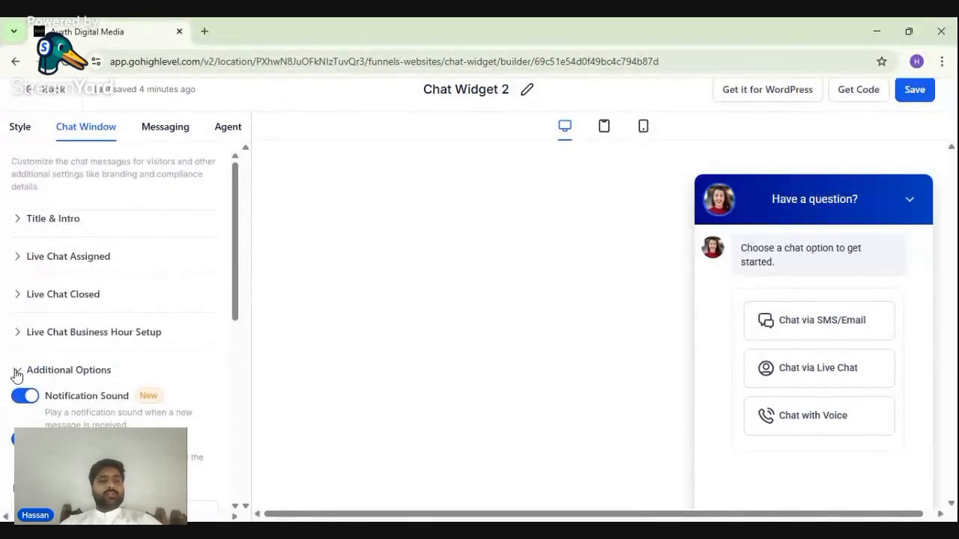
left_click(18, 368)
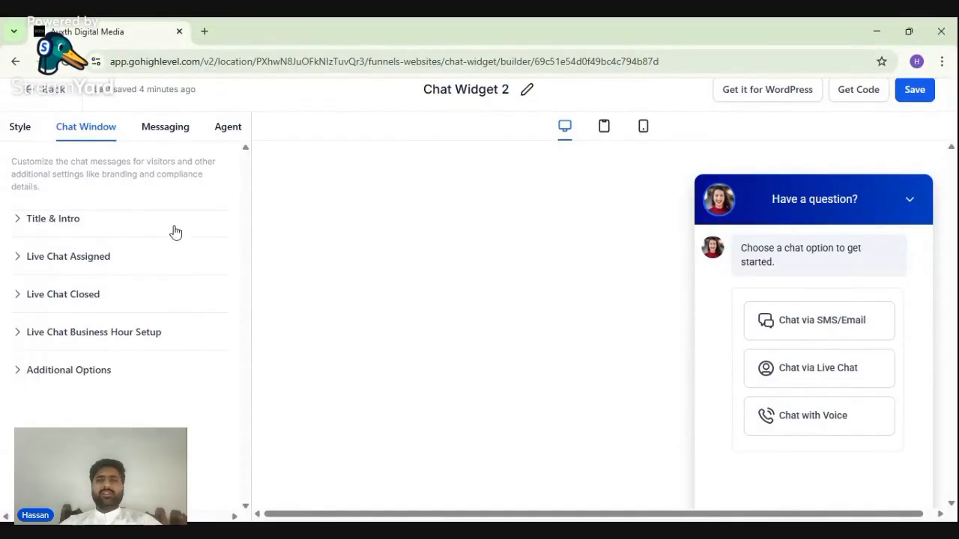
Check the widget's messaging settings, viewing the acknowledgement and feedback messages under Live Chat Acknowledgement
left_click(168, 142)
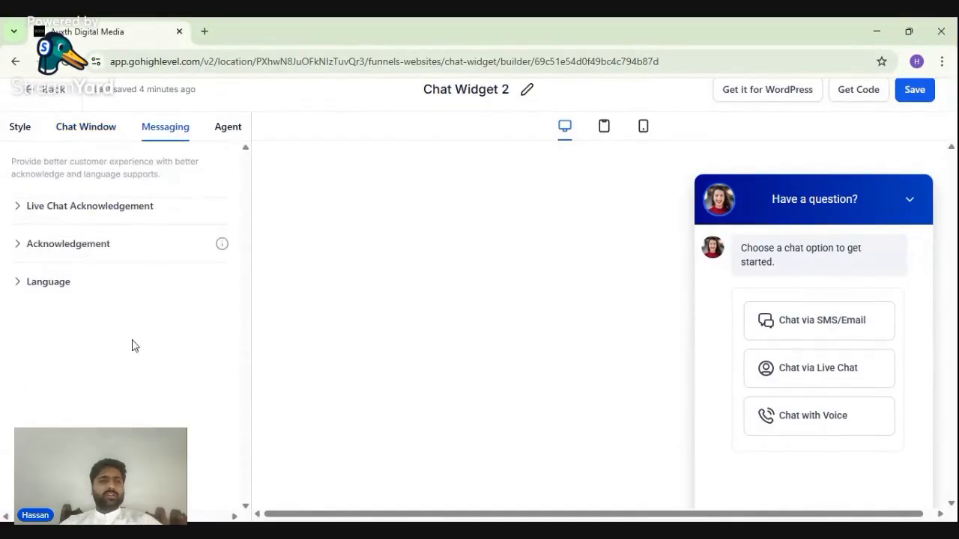
left_click(78, 217)
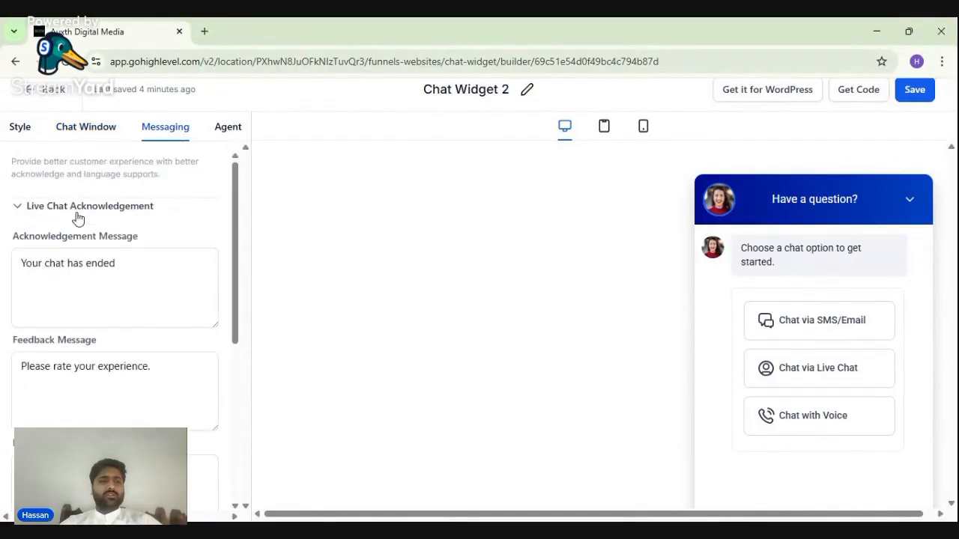
left_click(78, 217)
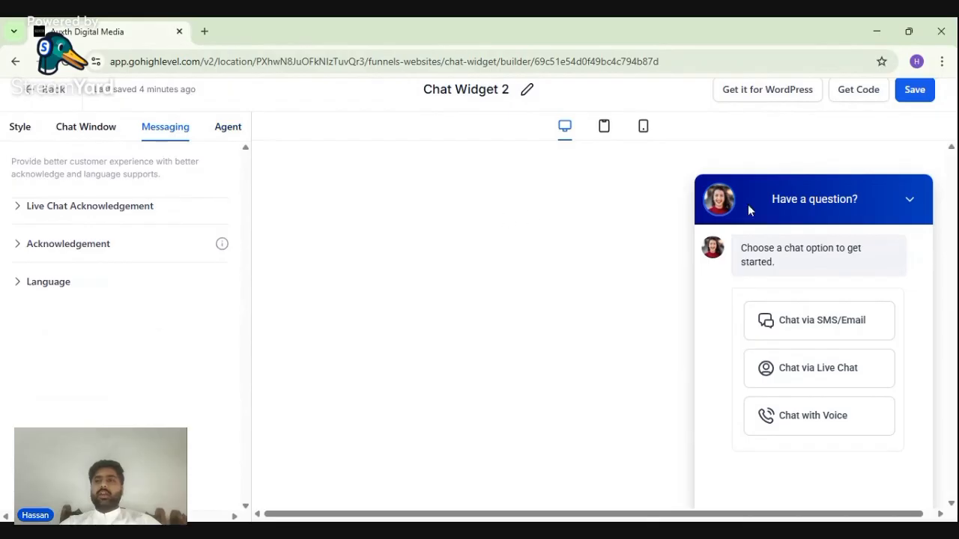
View the embed code for adding Chat Widget 2 to a website's body or footer, and close it without copying
left_click(857, 92)
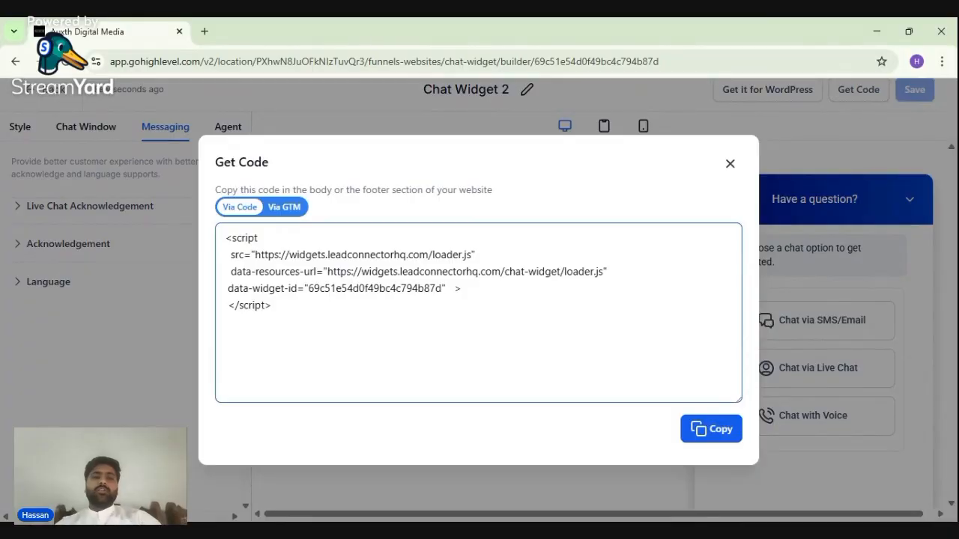
left_click(730, 165)
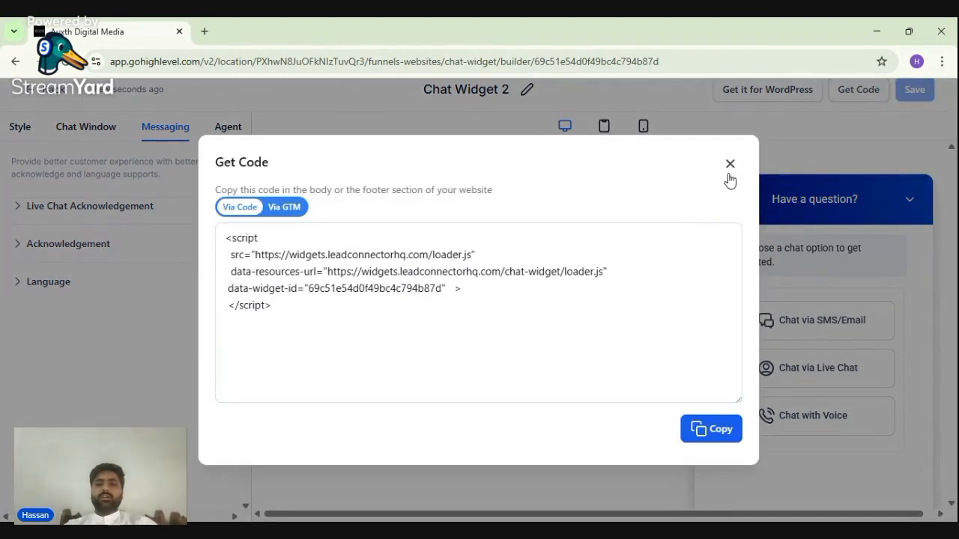
left_click(728, 164)
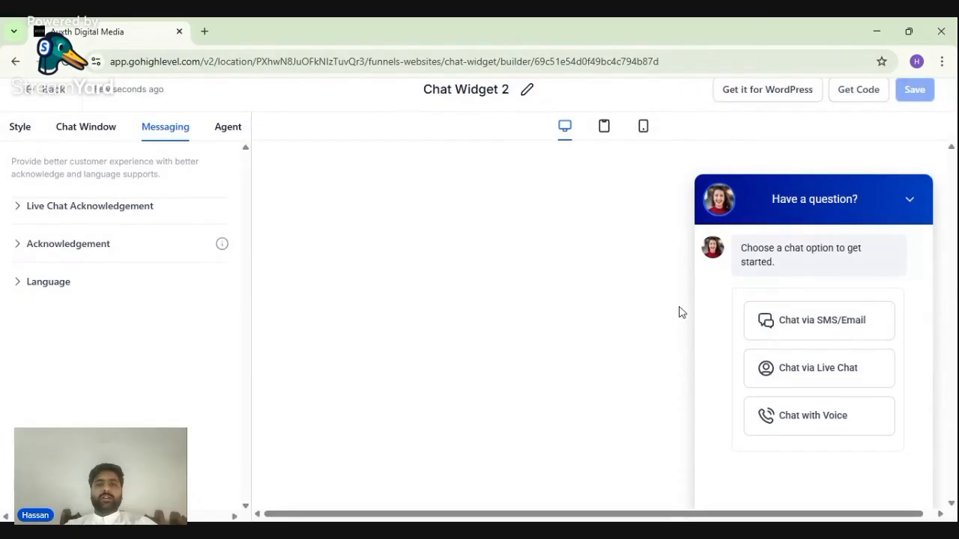